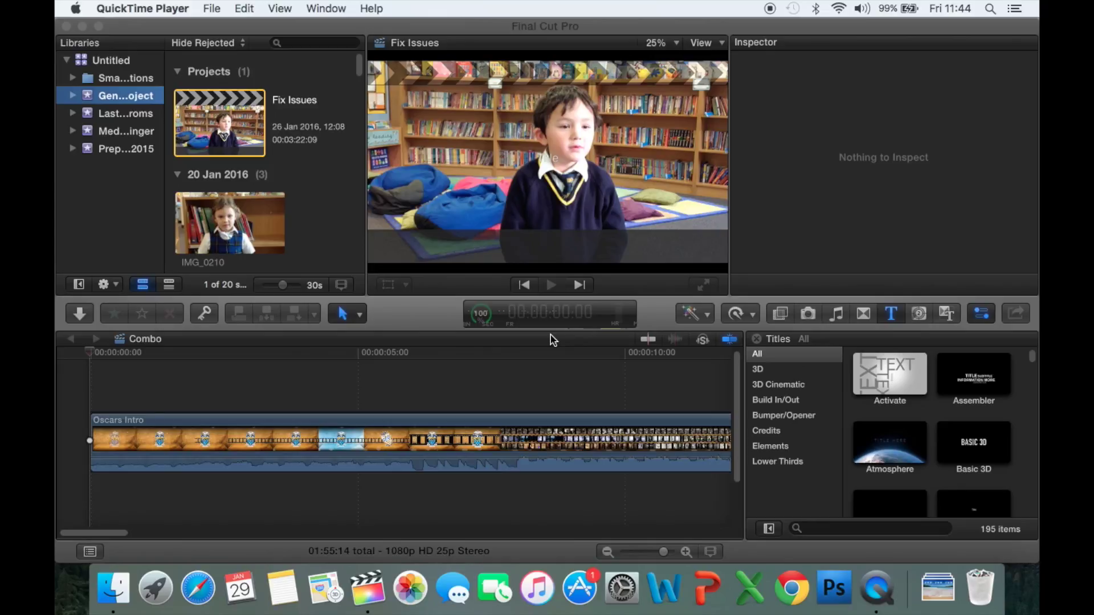
Step: Close QuickTime Player's File menu and bring Final Cut Pro back to the front
left_click(211, 8)
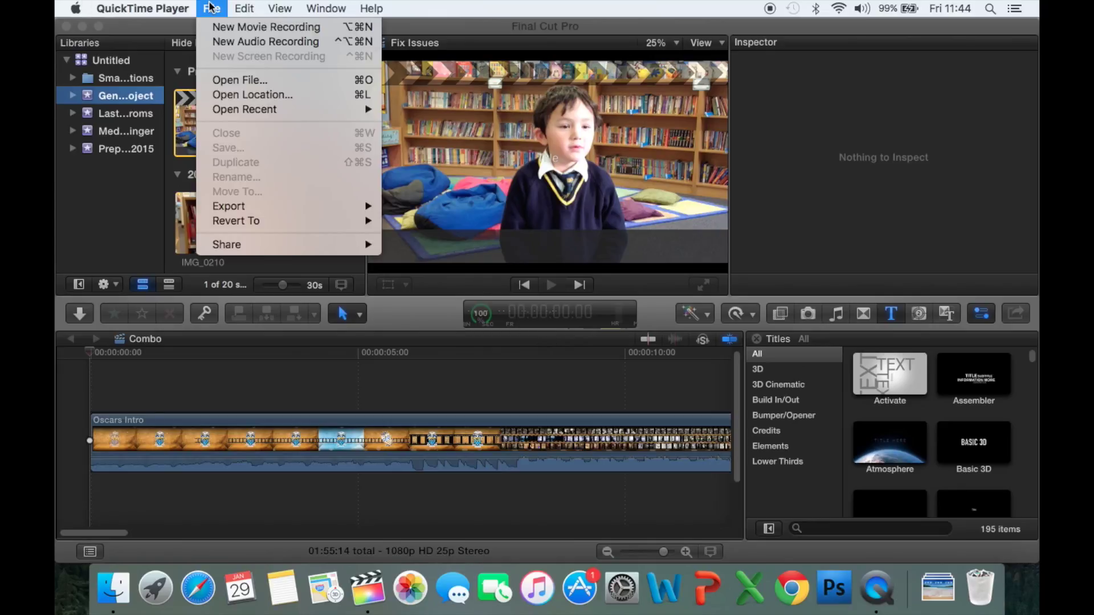
left_click(211, 8)
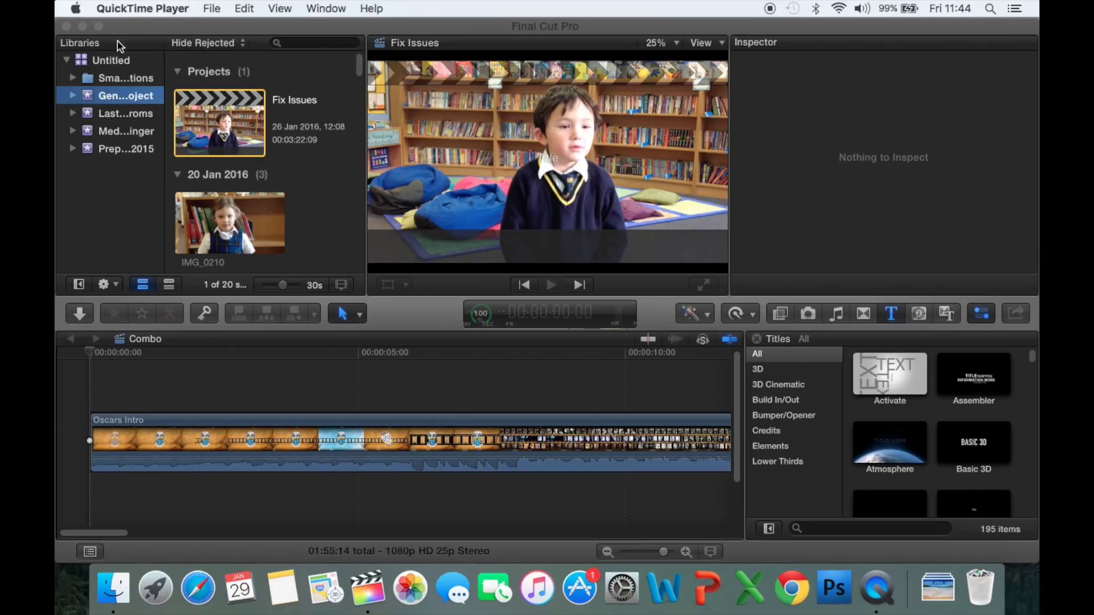
left_click(215, 9)
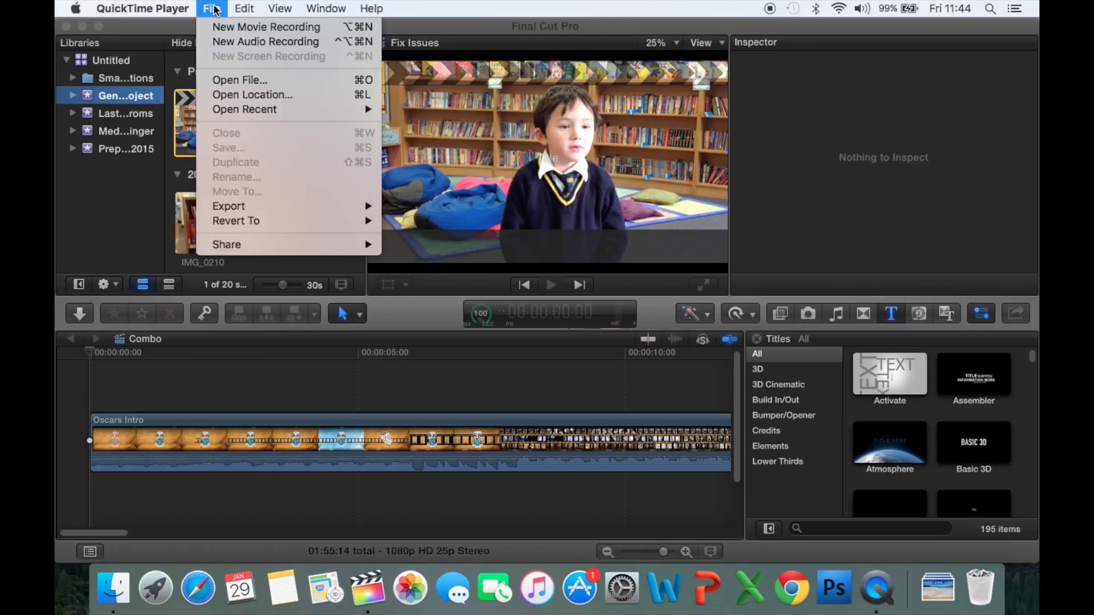
left_click(212, 8)
left_click(81, 167)
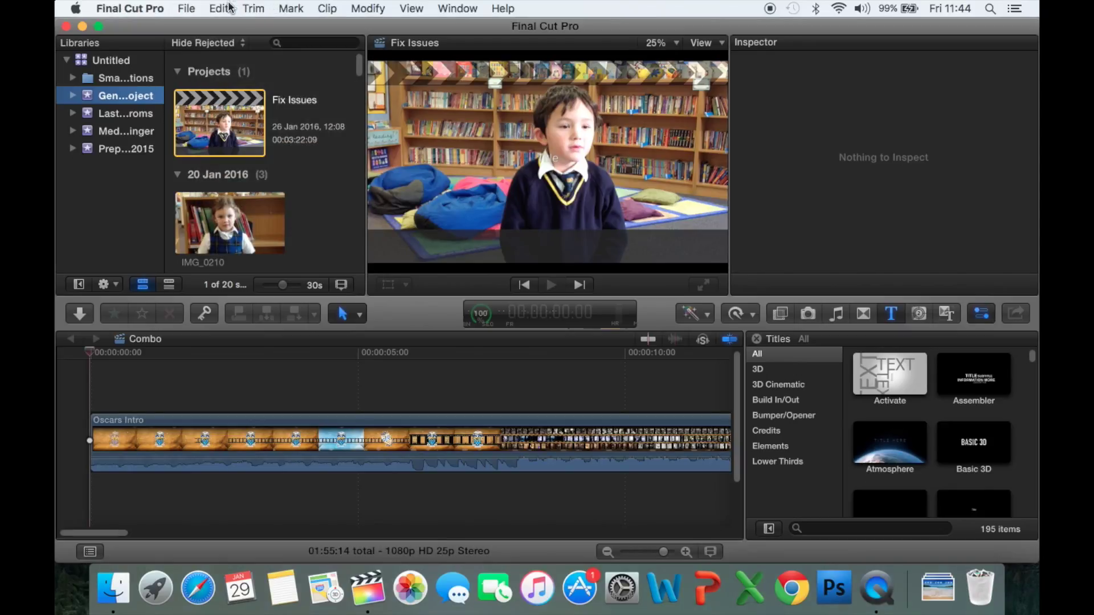
Step: Create a new event named 'Example' and show its empty Untitled Project in the browser
left_click(188, 8)
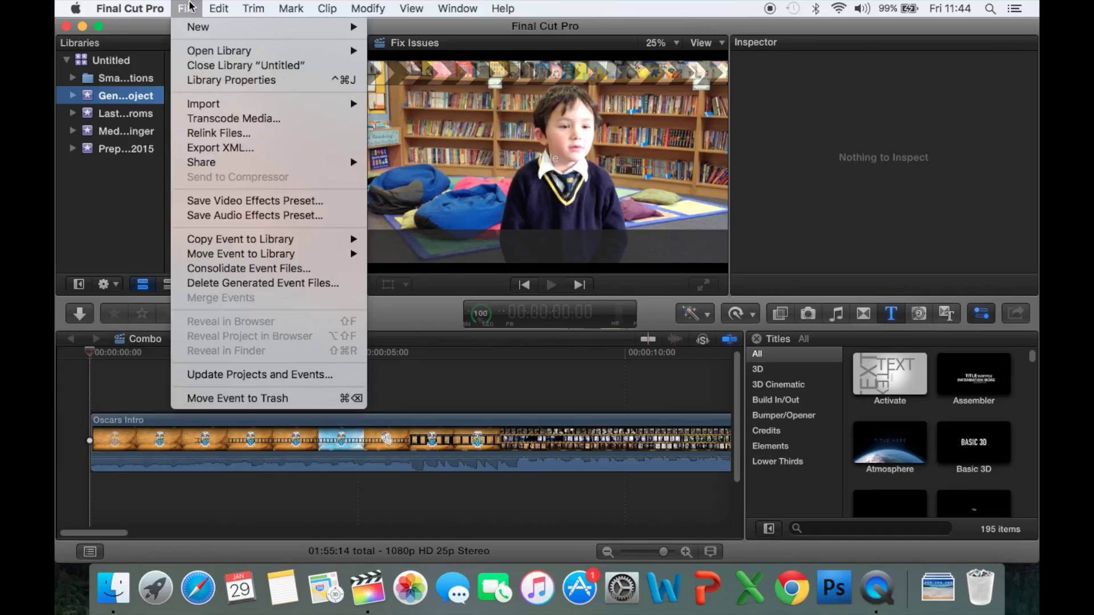
mouse_move(200, 26)
left_click(477, 46)
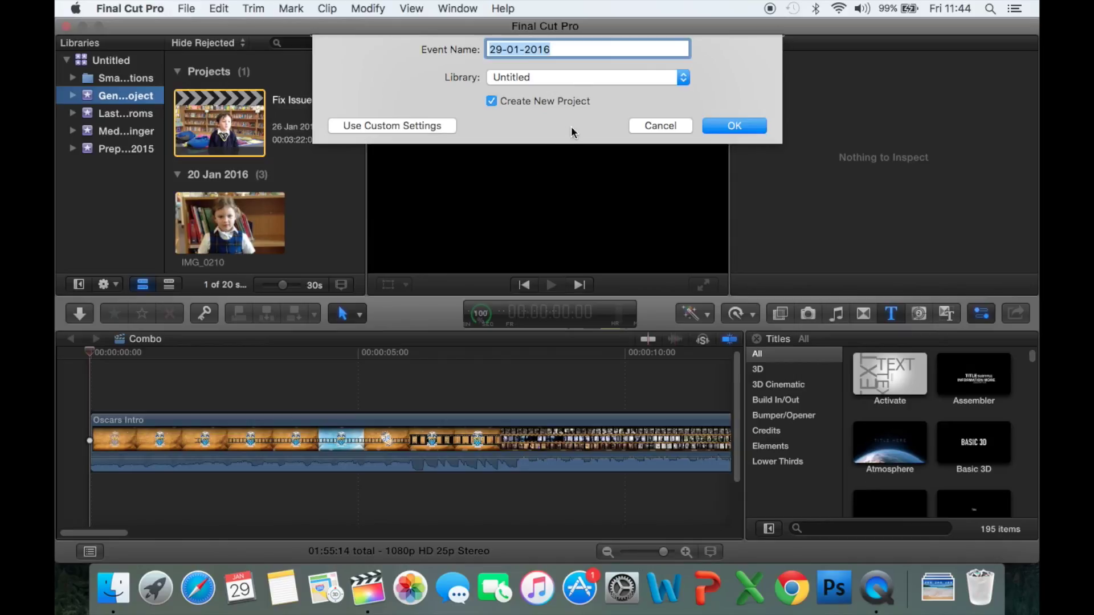
type("Example")
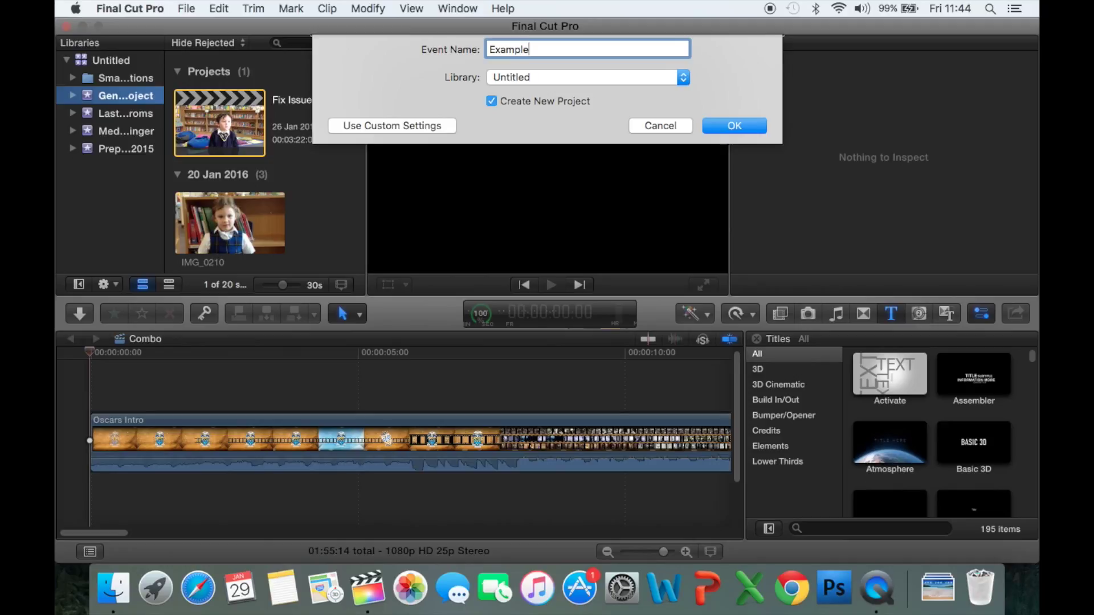
key("Return")
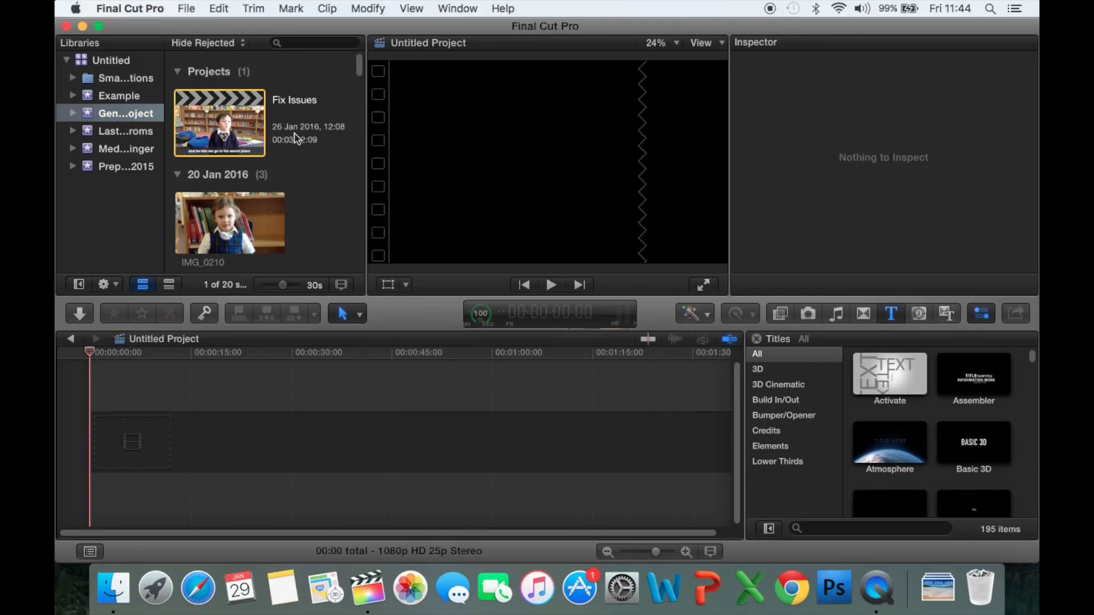
left_click(125, 100)
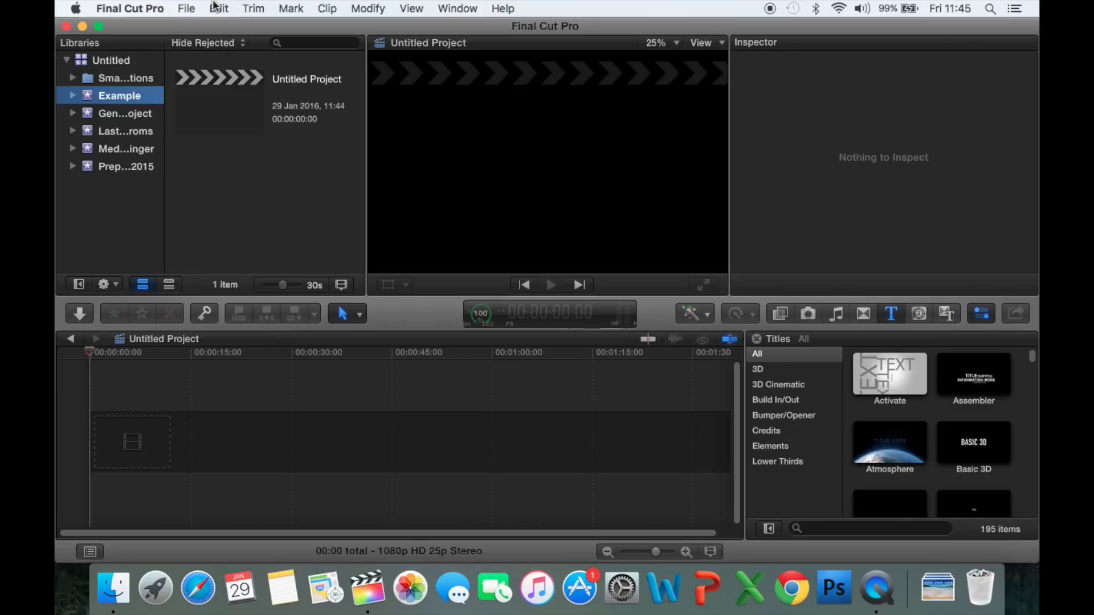
Step: Browse Final Cut Pro's File menu and dismiss it without choosing a command
left_click(188, 8)
mouse_move(212, 37)
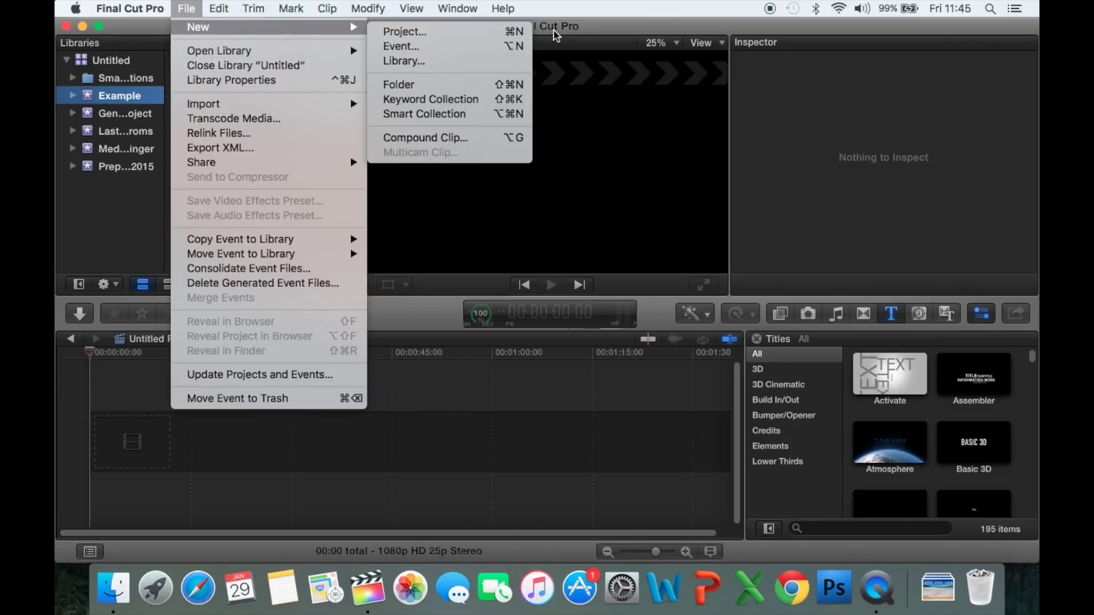
left_click(465, 192)
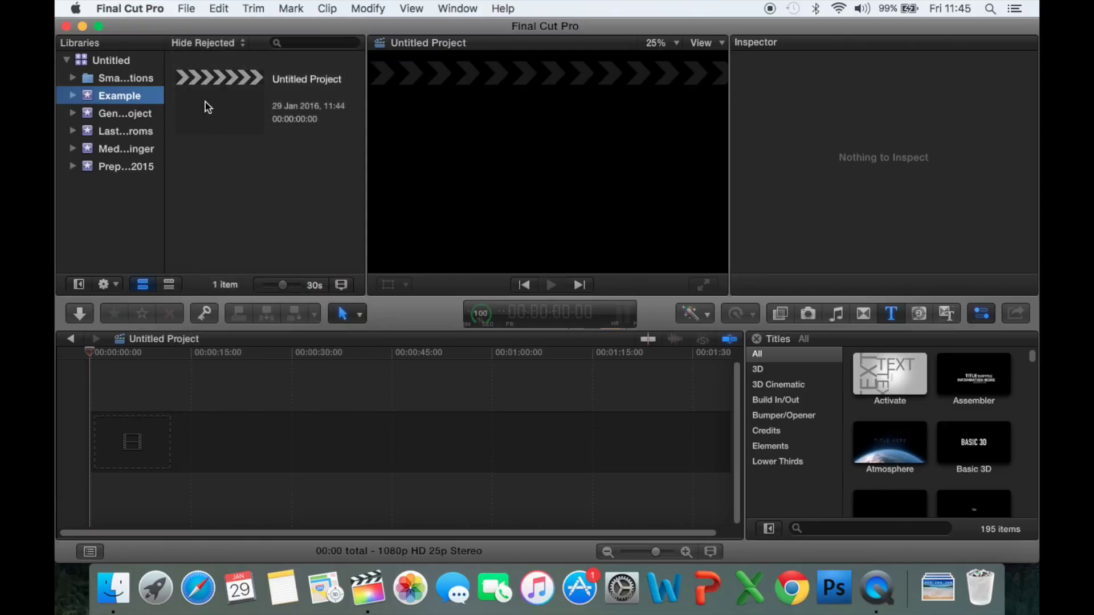
Step: Rename the Untitled Project to 'Example Project'
left_click(312, 81)
left_click(312, 81)
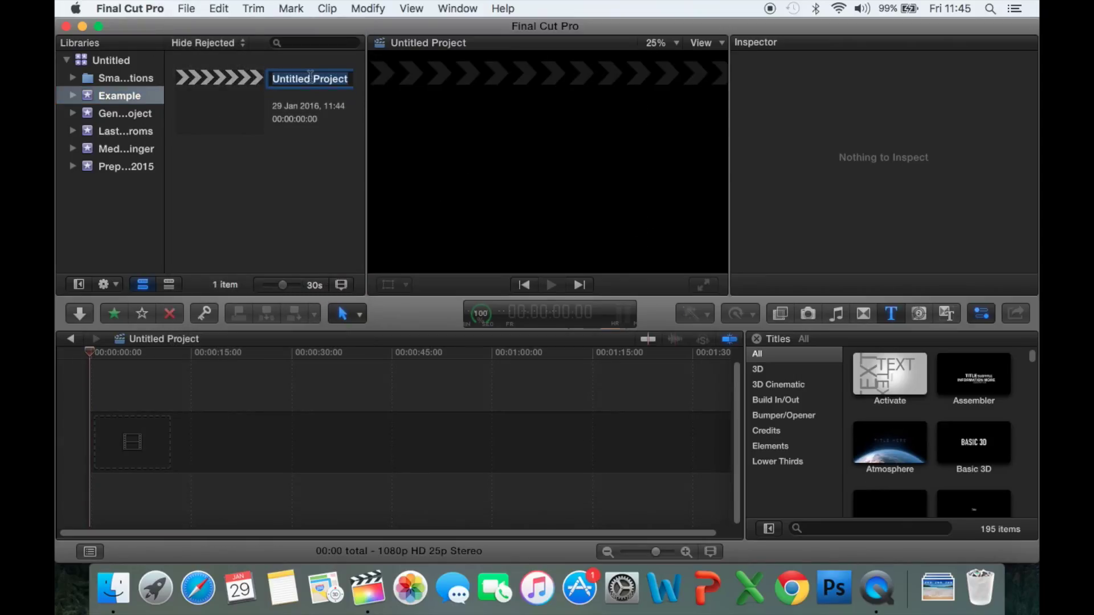
type("Example ")
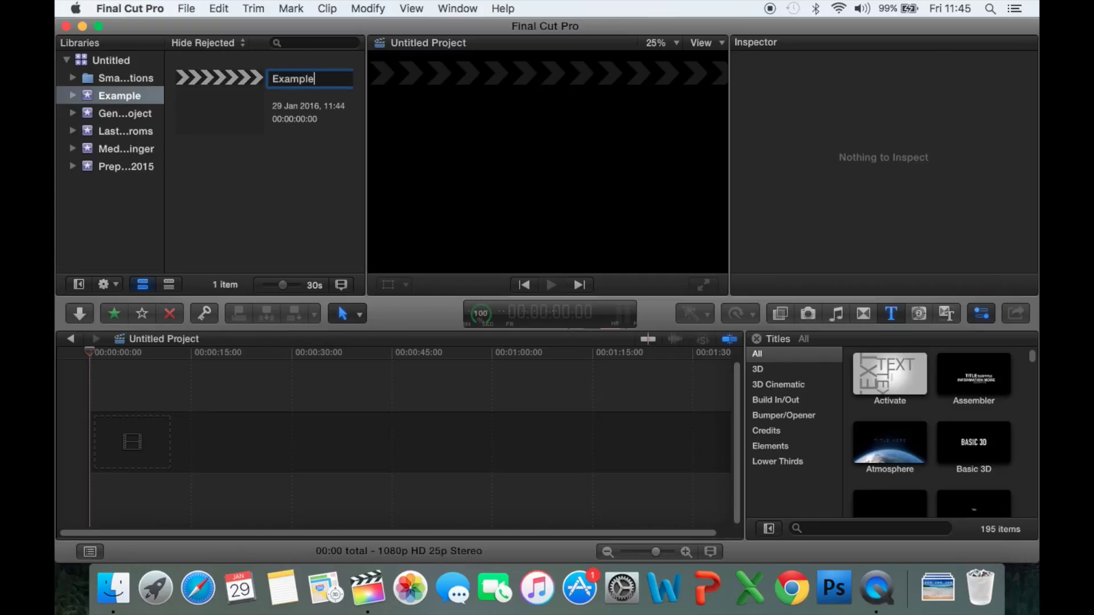
type("Project")
key("Return")
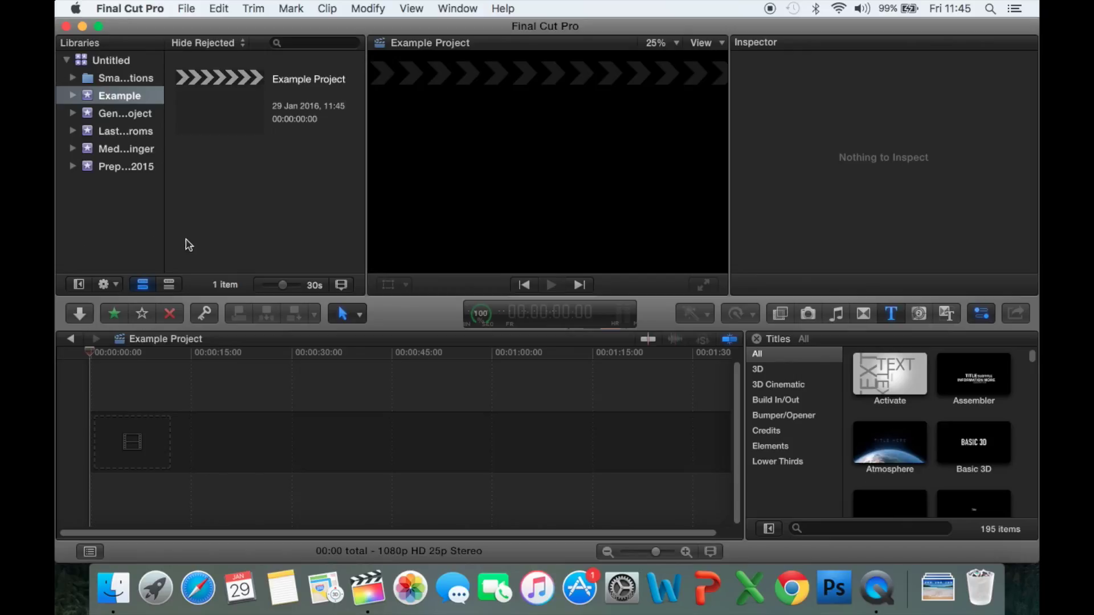
Step: Check the File > Import submenu, then open the Media Import window with Cmd+I
left_click(188, 8)
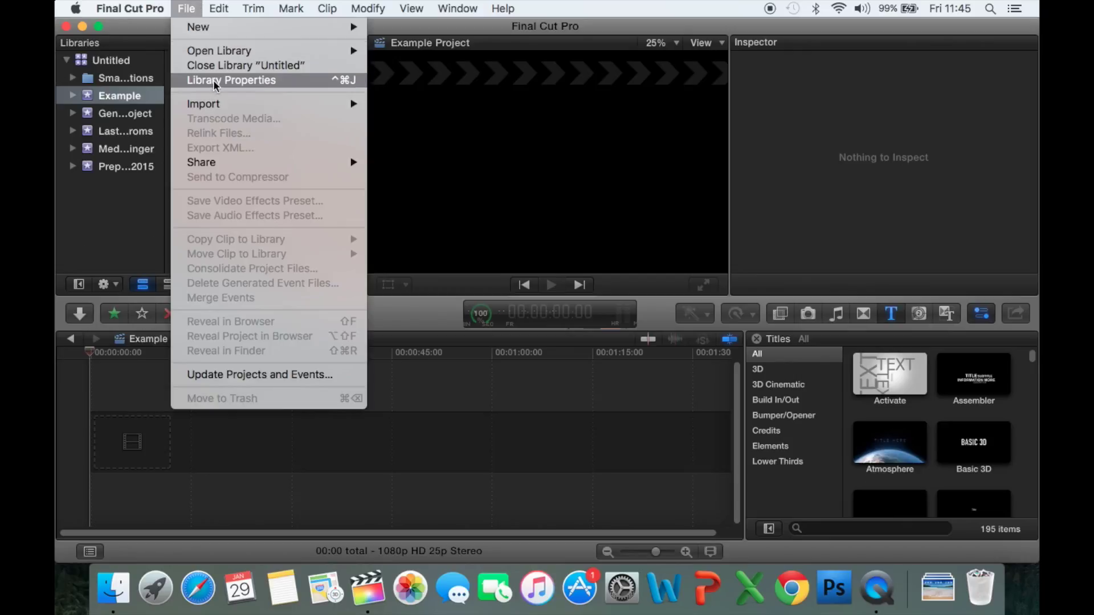
mouse_move(371, 106)
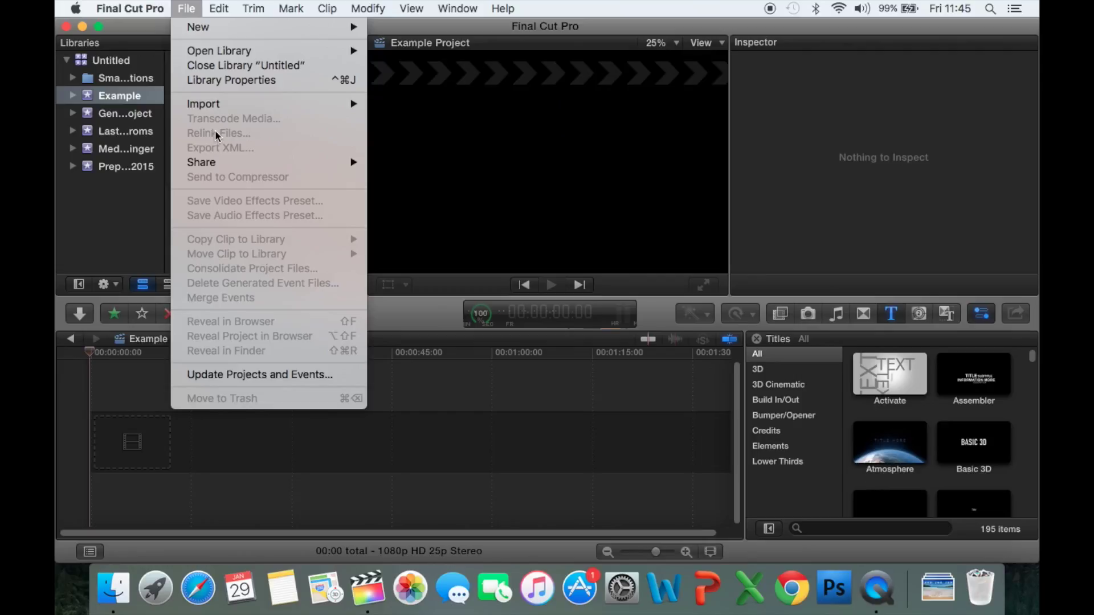
left_click(153, 222)
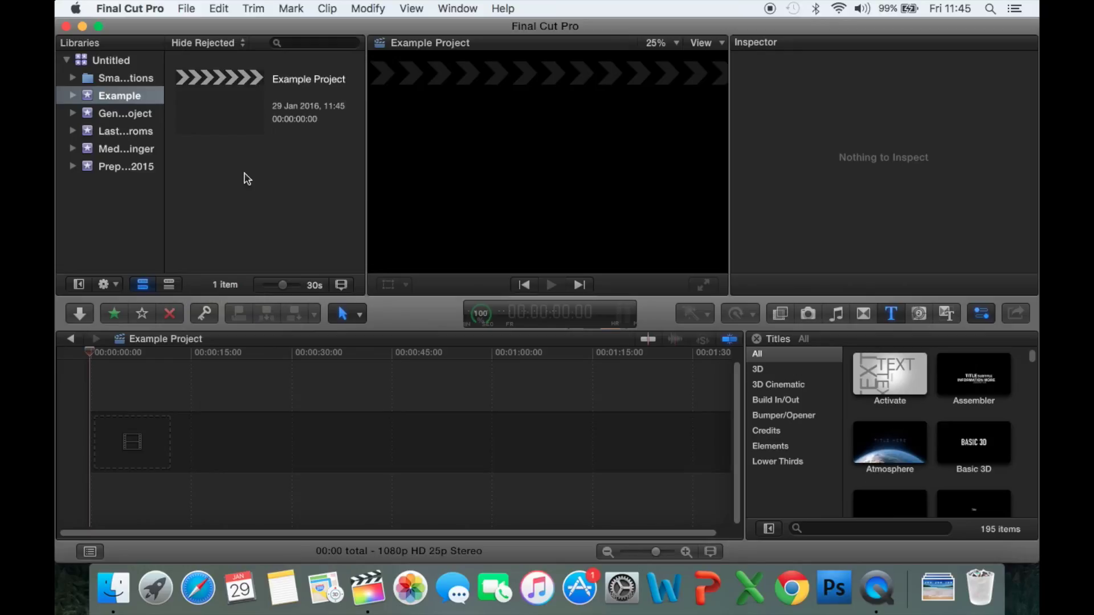
key("super+i")
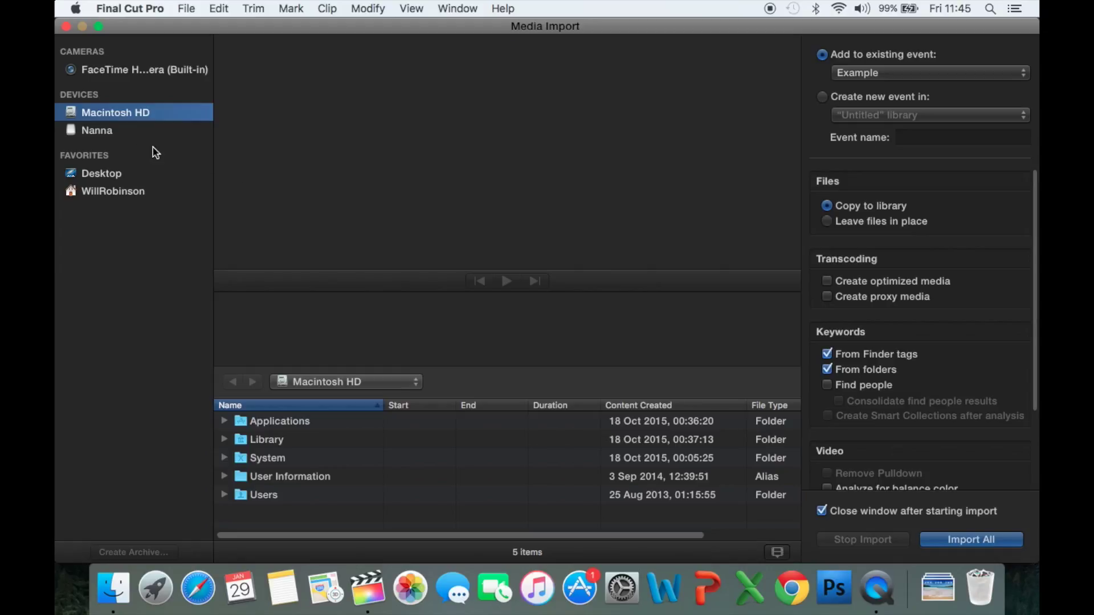
Step: Navigate Nanna > Coursework 15/16 > AS 2015/16 > Example Folder > 1 and preview Clip #1
left_click(103, 134)
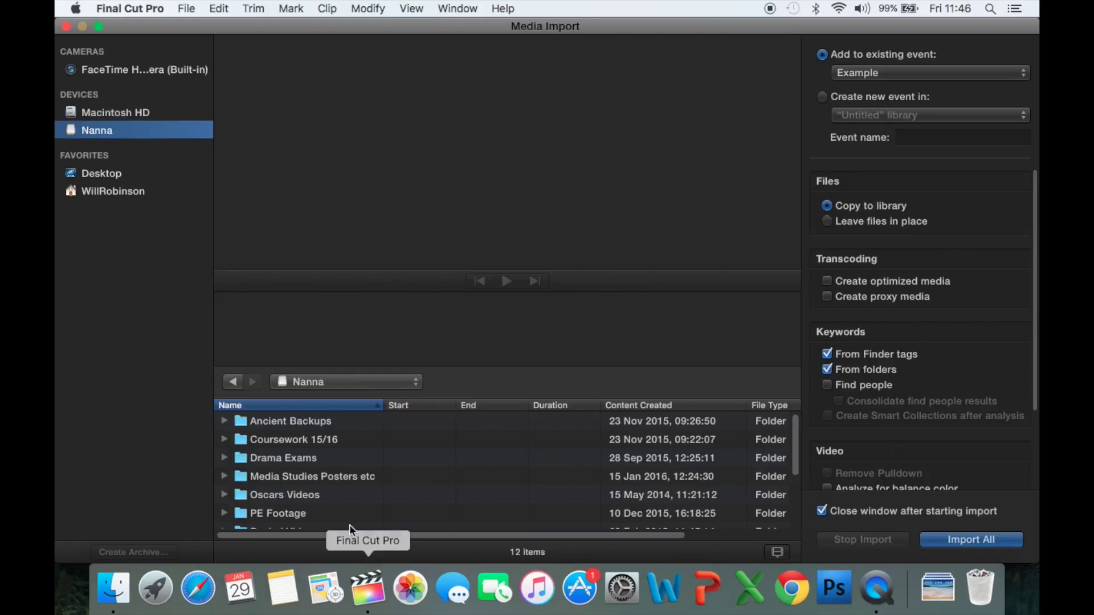
left_click(277, 442)
double_click(279, 442)
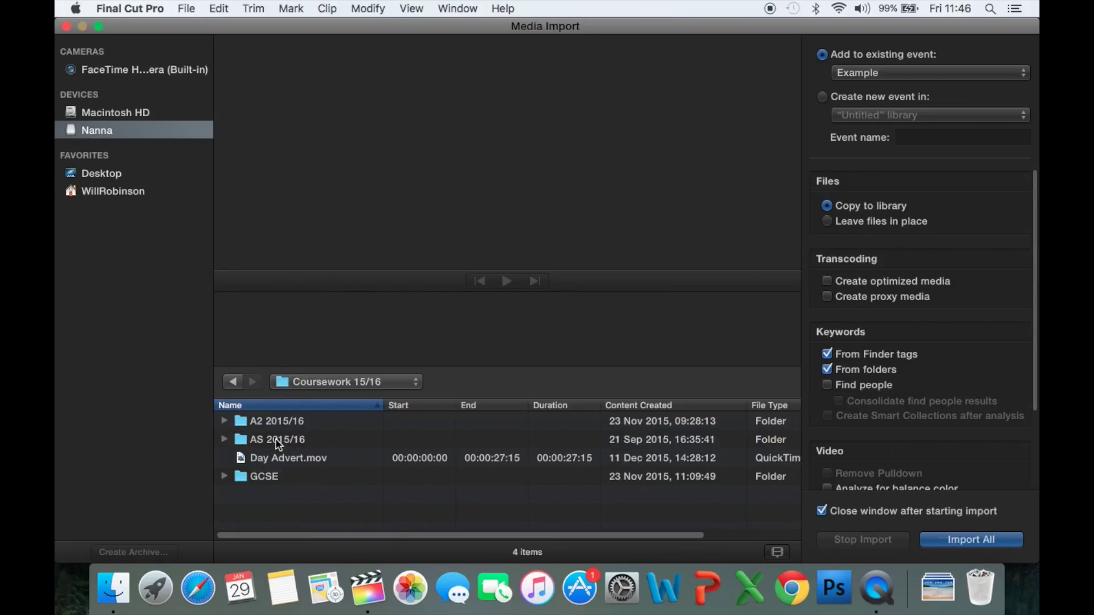
double_click(277, 440)
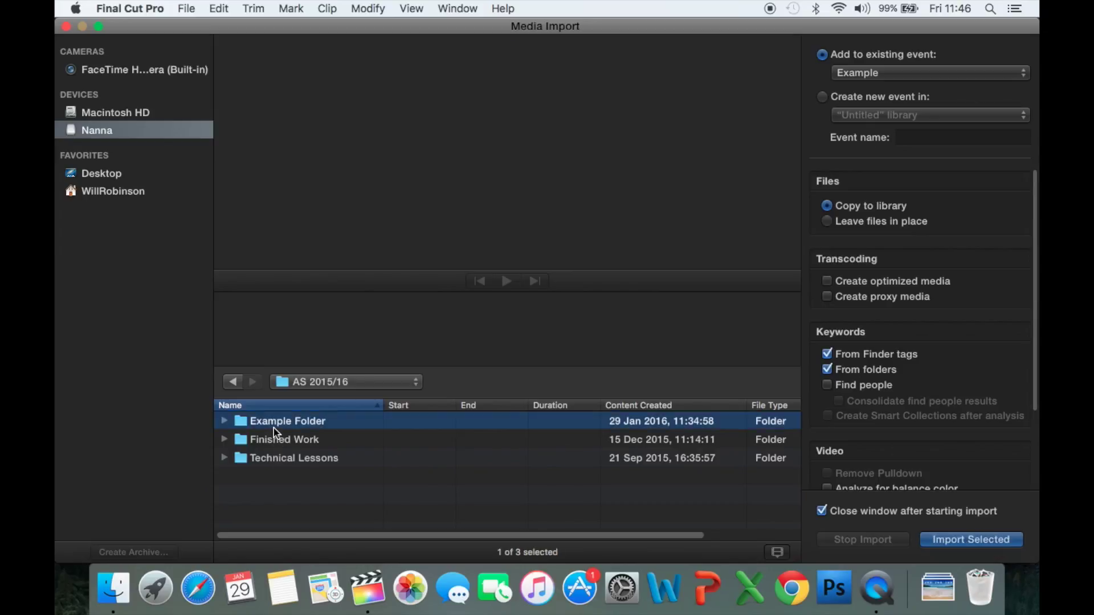
double_click(273, 427)
double_click(262, 426)
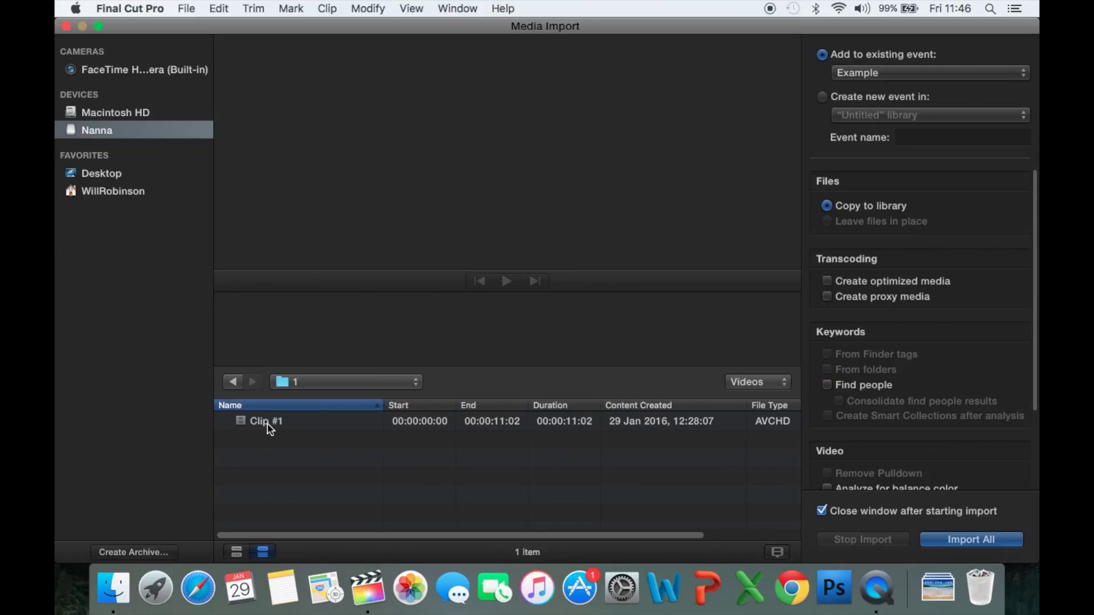
left_click(276, 423)
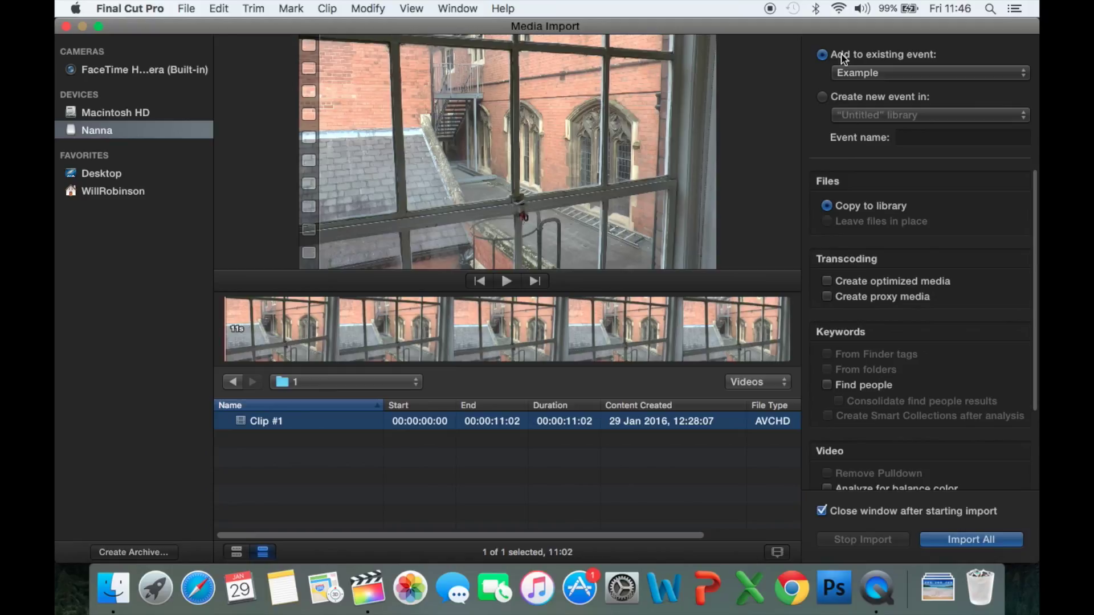
Step: Import all with 'Add to existing event: Example' and 'Copy to library' kept selected
scroll(894, 207, "down", 4)
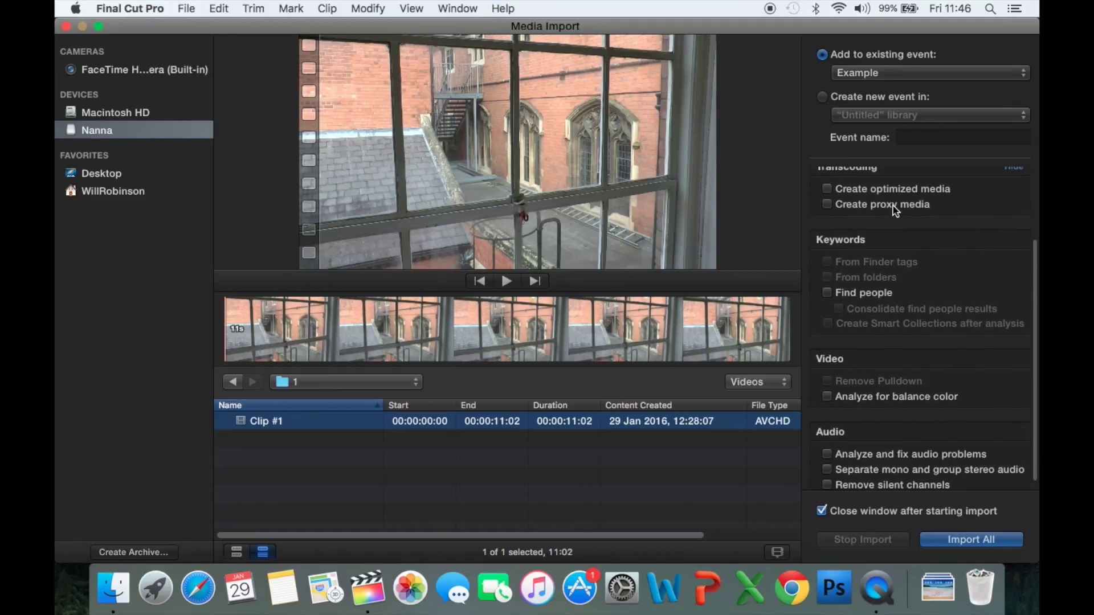
scroll(893, 206, "up", 4)
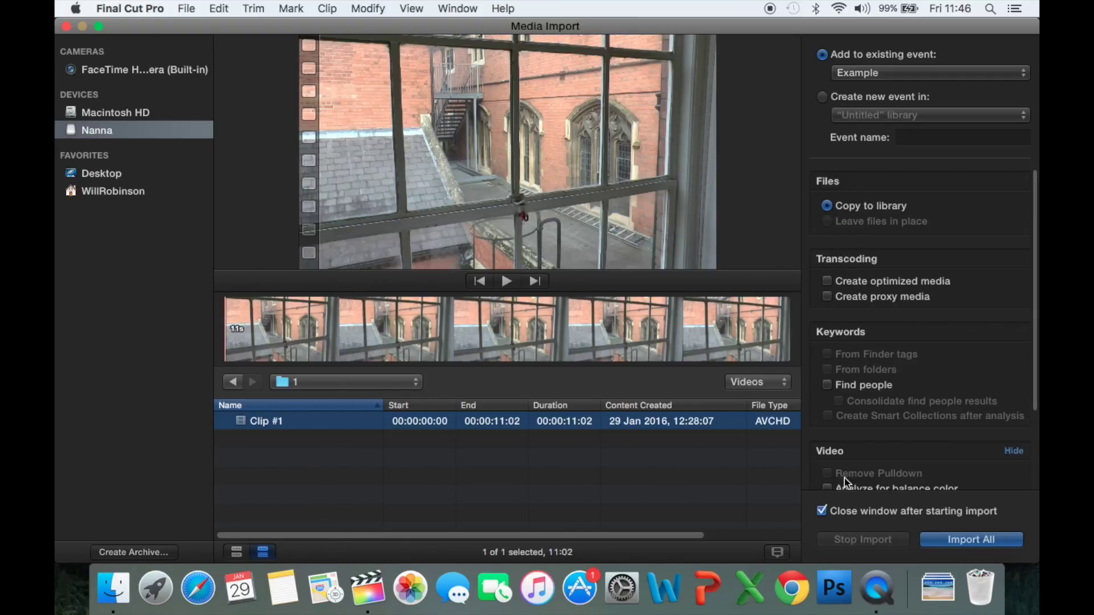
left_click(967, 540)
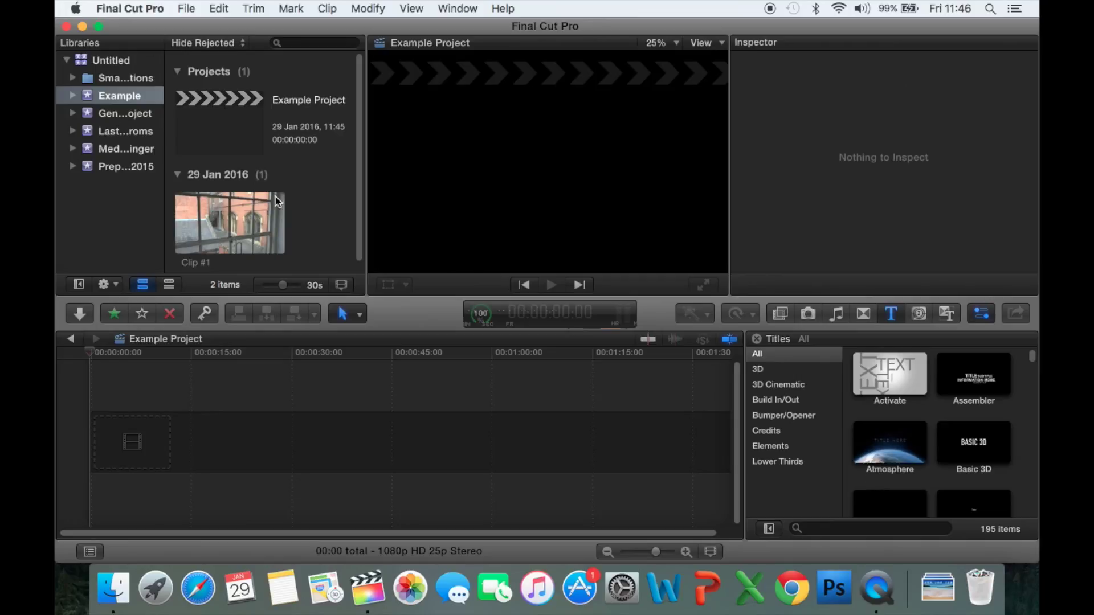
Step: Select the Clip #1 thumbnail to show its 11:02 clip in the viewer and Inspector
scroll(274, 194, "down", 1)
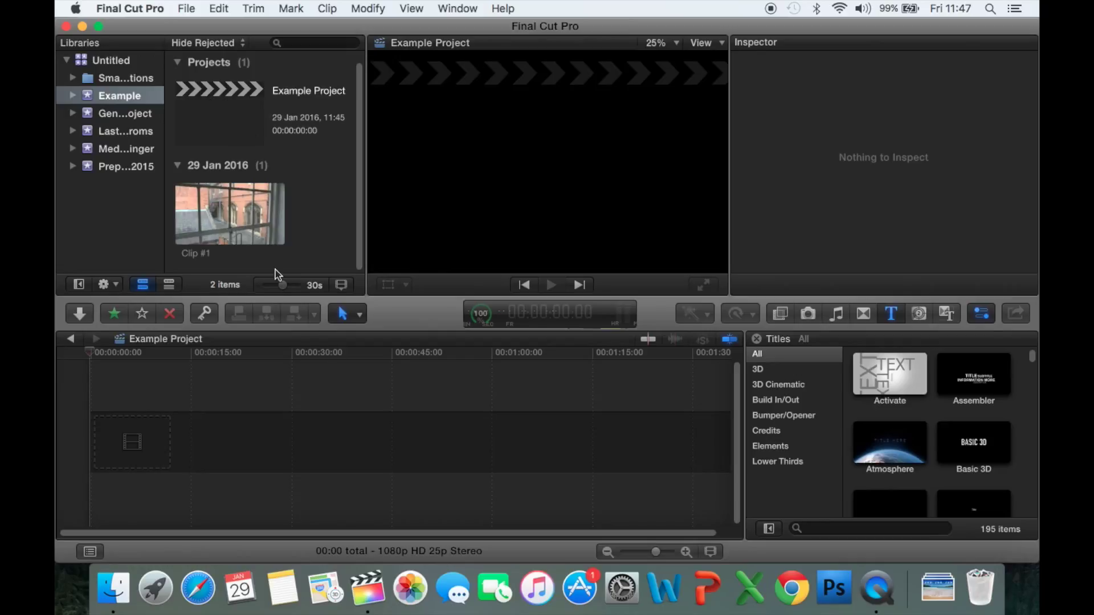
left_click(214, 209)
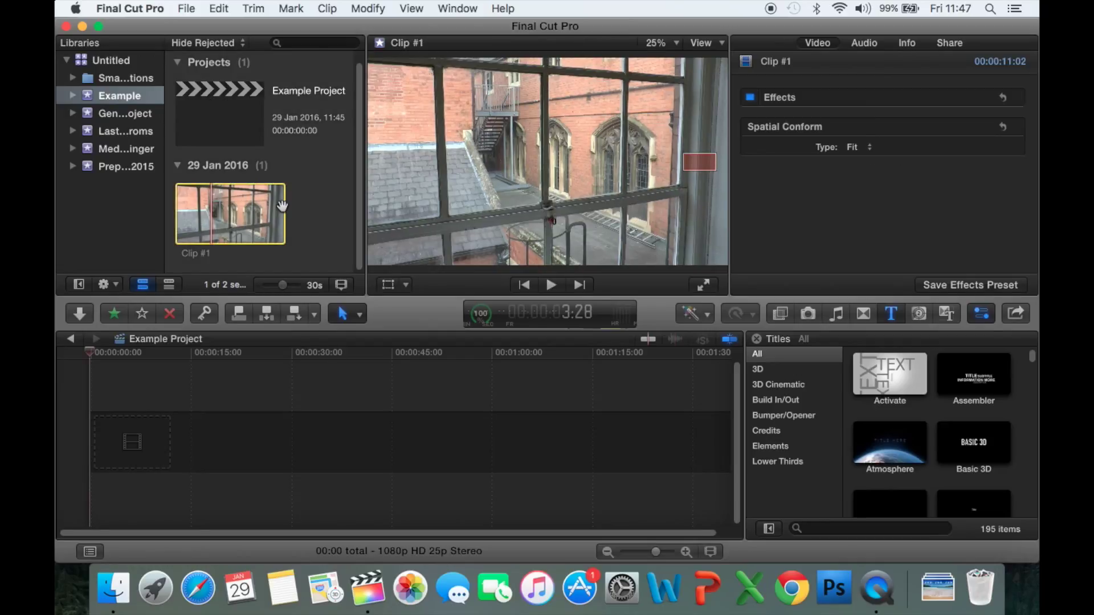